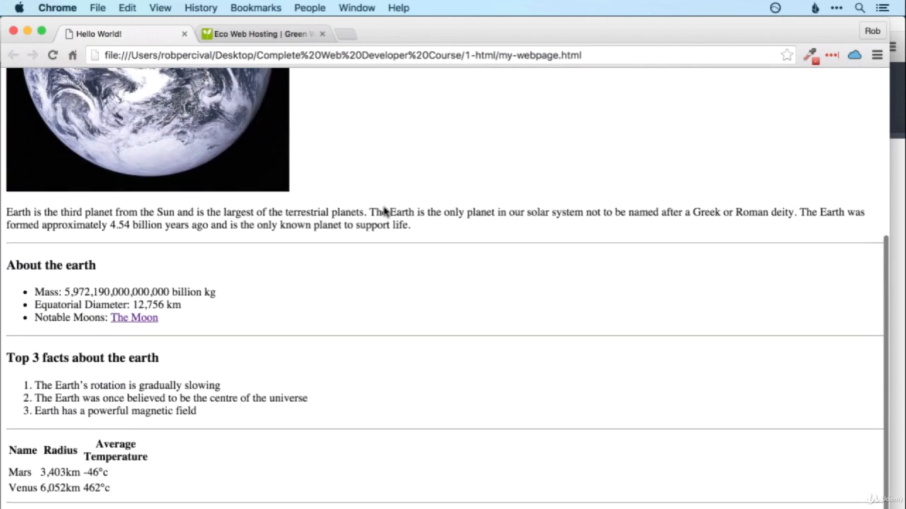
Switch to the Eco Web Hosting customer area and open the form for creating a hosting package
{"action": "scroll", "coordinate": [384, 212], "scroll_direction": "up", "scroll_amount": 5}
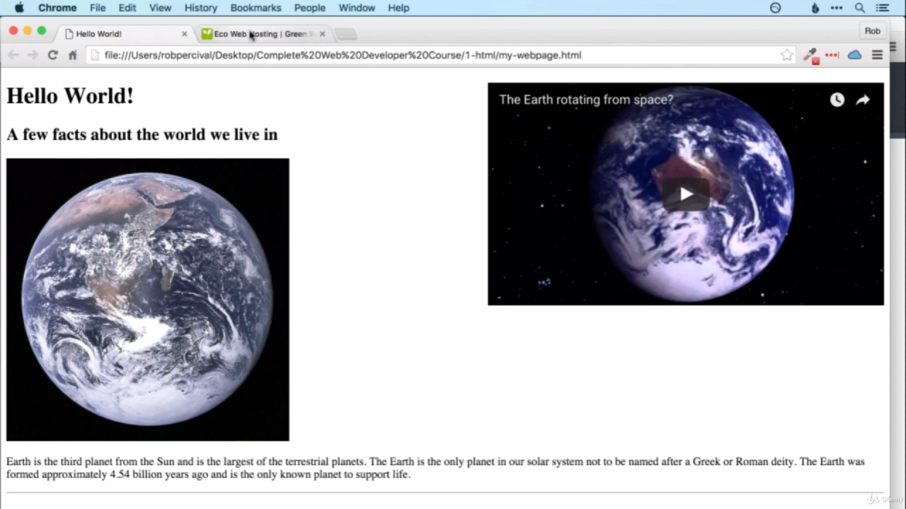
{"action": "left_click", "coordinate": [249, 35]}
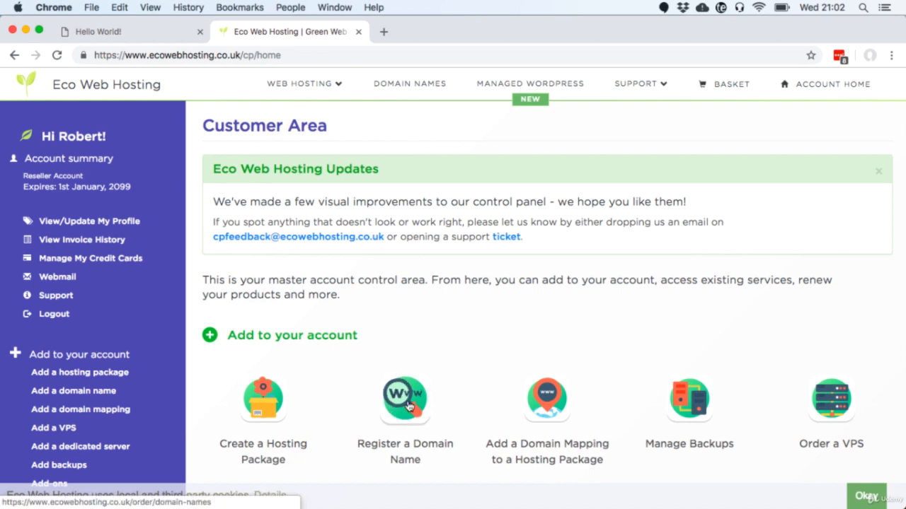
{"action": "scroll", "coordinate": [398, 418], "scroll_direction": "down", "scroll_amount": 10}
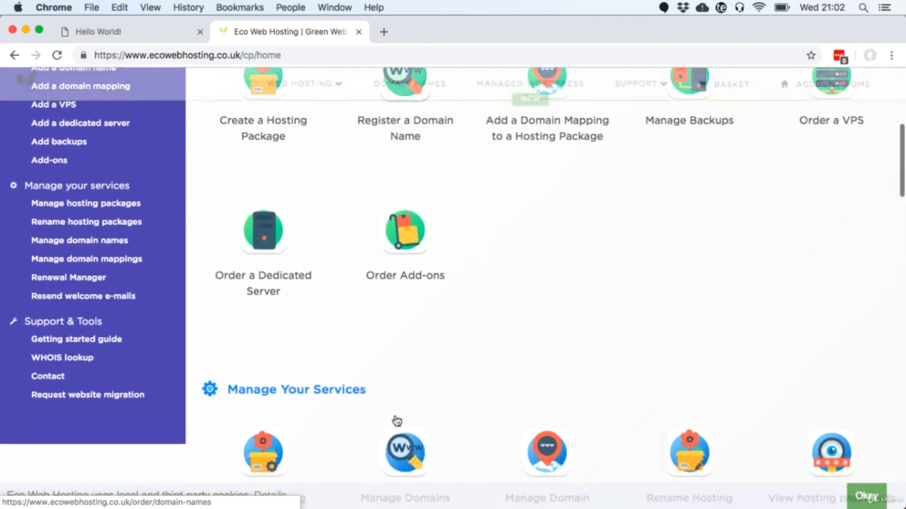
{"action": "scroll", "coordinate": [397, 422], "scroll_direction": "down", "scroll_amount": 2}
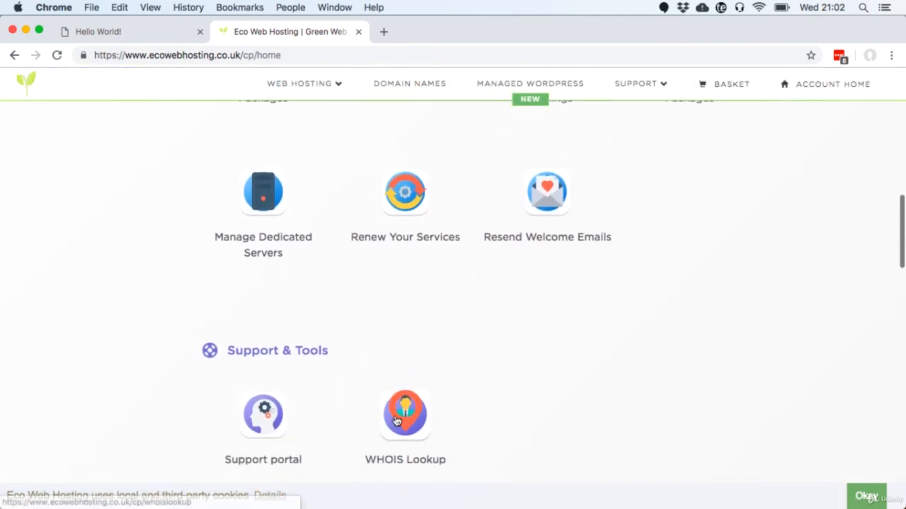
{"action": "scroll", "coordinate": [397, 422], "scroll_direction": "up", "scroll_amount": 5}
{"action": "scroll", "coordinate": [396, 421], "scroll_direction": "up", "scroll_amount": 4}
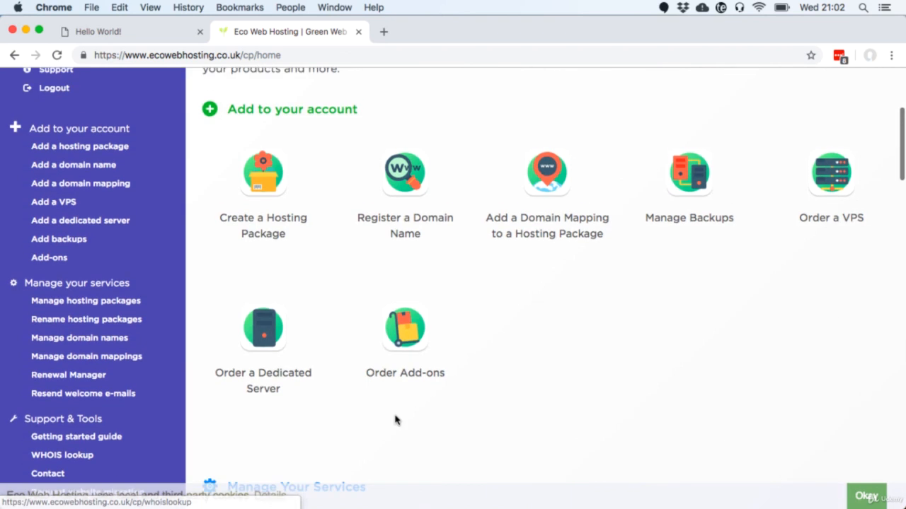
{"action": "left_click", "coordinate": [263, 220]}
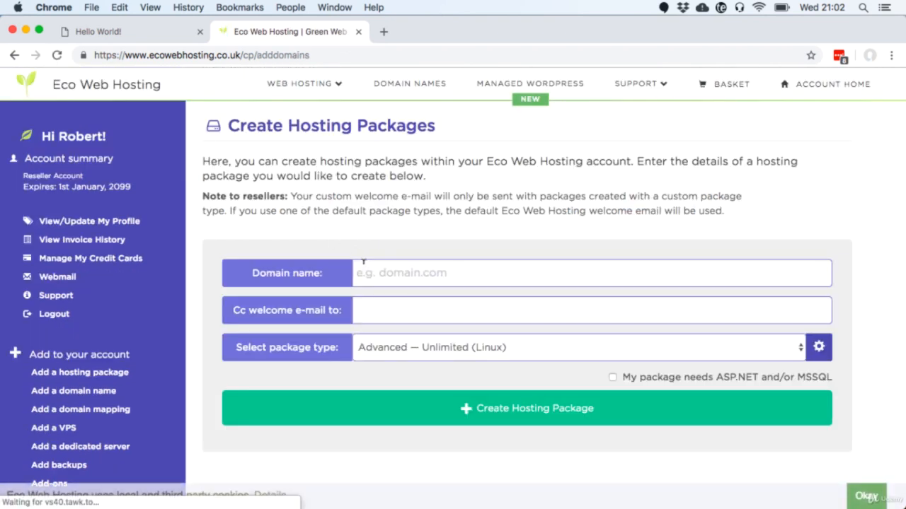
Enter the account holder's full name followed by "stesthostingpackage.com" as the domain name, with package type Advanced — Unlimited (Linux)
{"action": "left_click", "coordinate": [363, 263]}
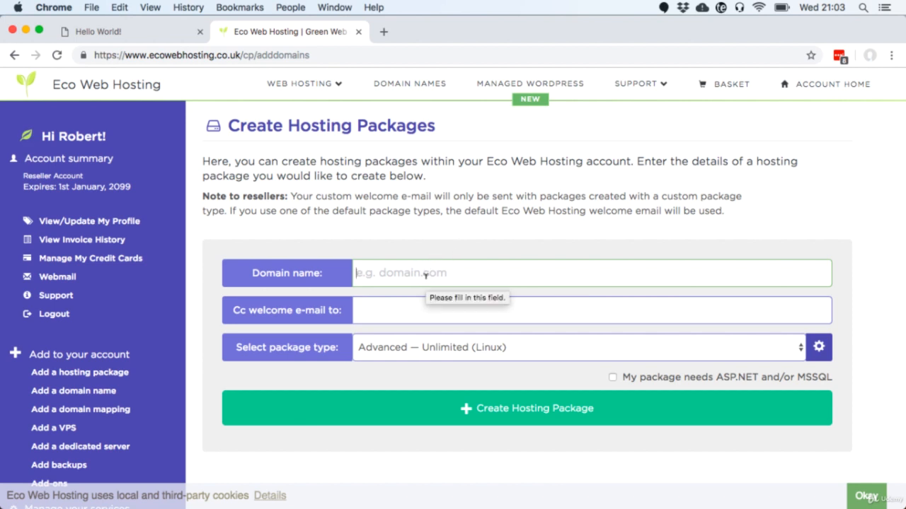
{"action": "type", "text": "robper"}
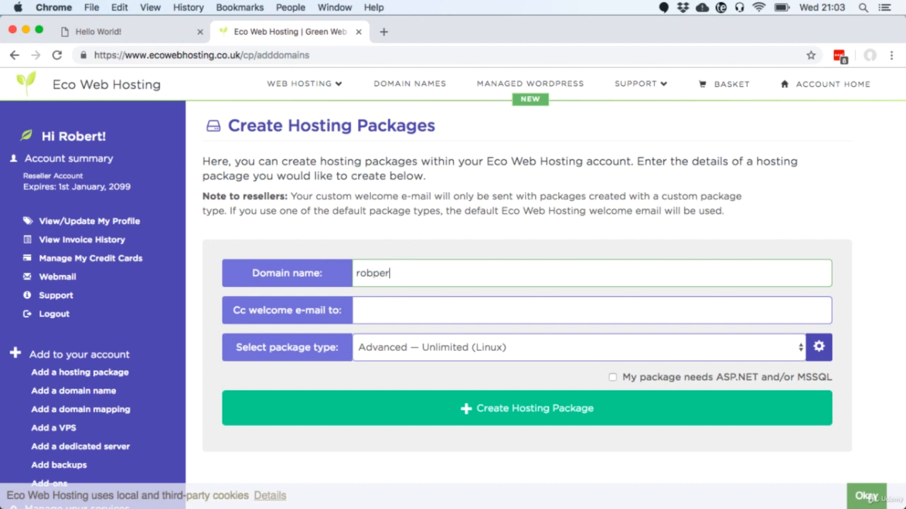
{"action": "type", "text": "civalstesthostingp"}
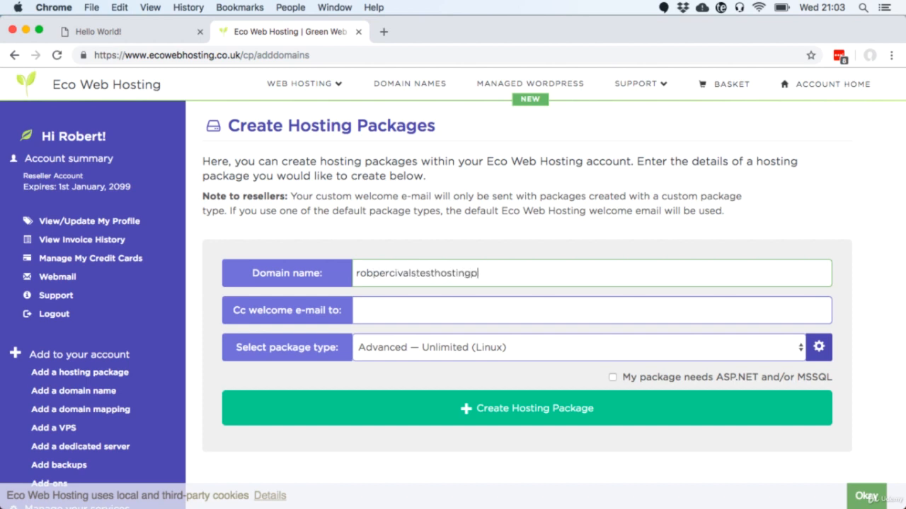
{"action": "type", "text": "ackage.com"}
{"action": "left_click", "coordinate": [409, 347]}
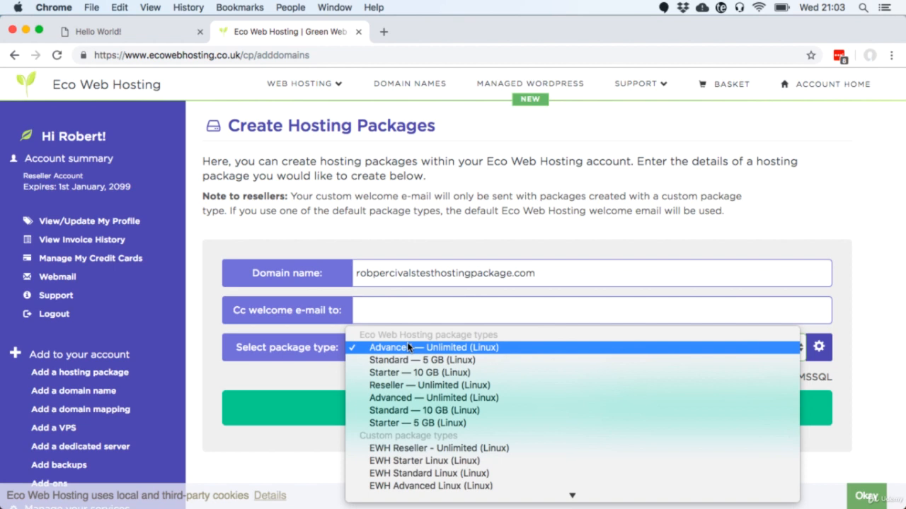
{"action": "left_click", "coordinate": [407, 345]}
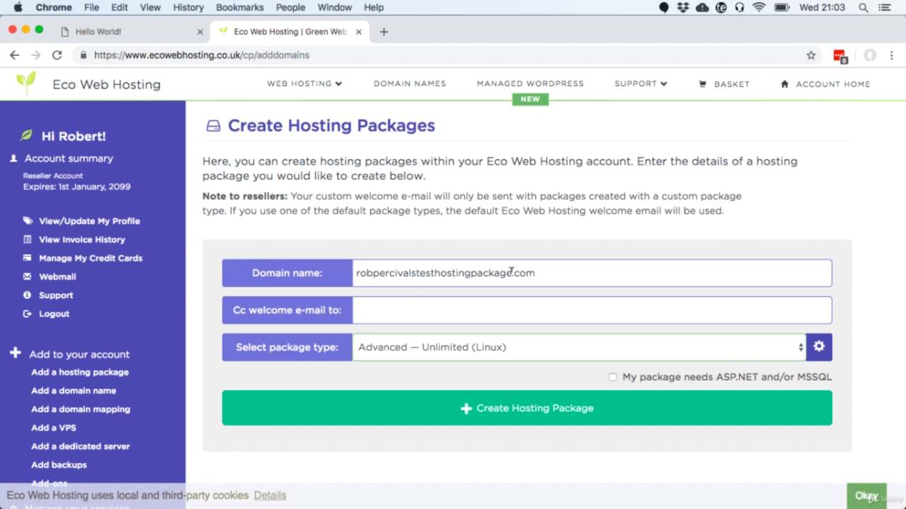
{"action": "left_click", "coordinate": [511, 272]}
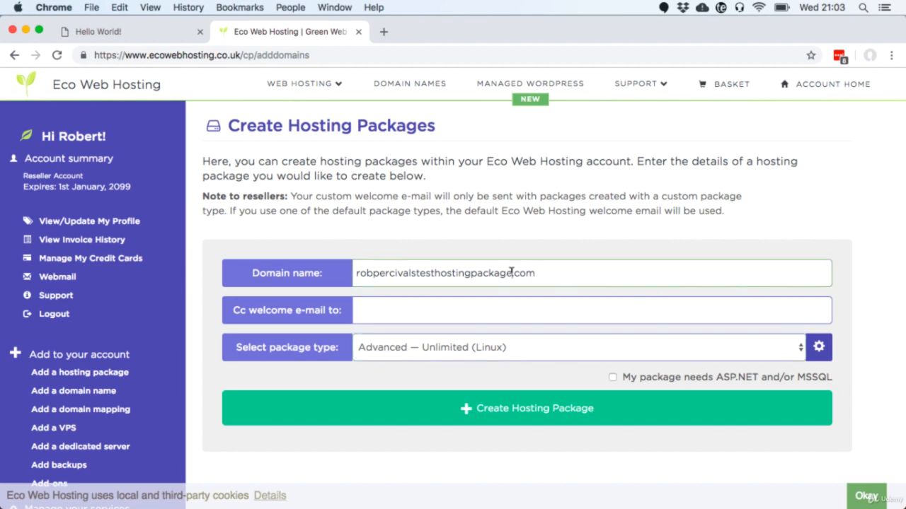
{"action": "type", "text": "345533"}
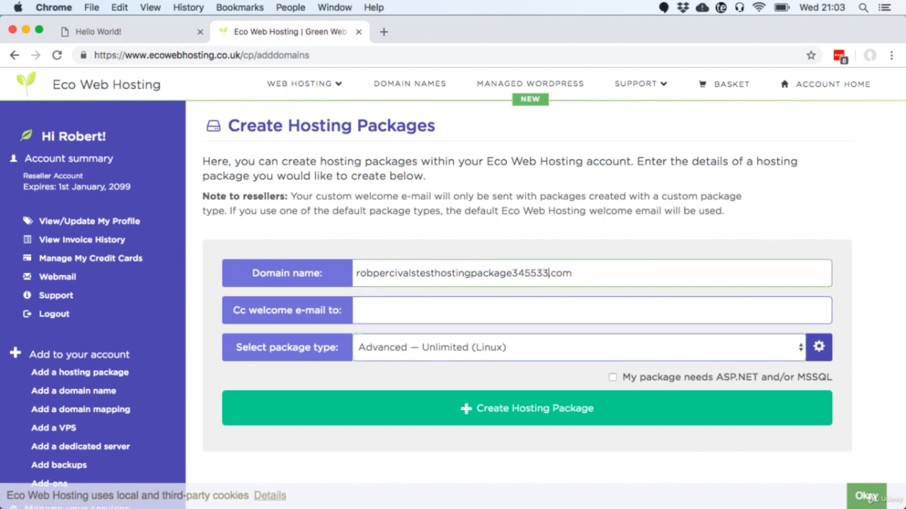
{"action": "key", "text": "BackSpace"}
{"action": "key", "text": "BackSpace"}
{"action": "key", "text": "BackSpace"}
{"action": "key", "text": "BackSpace"}
{"action": "key", "text": "BackSpace"}
Create the hosting package with the entered domain name and package type
{"action": "left_click", "coordinate": [453, 417]}
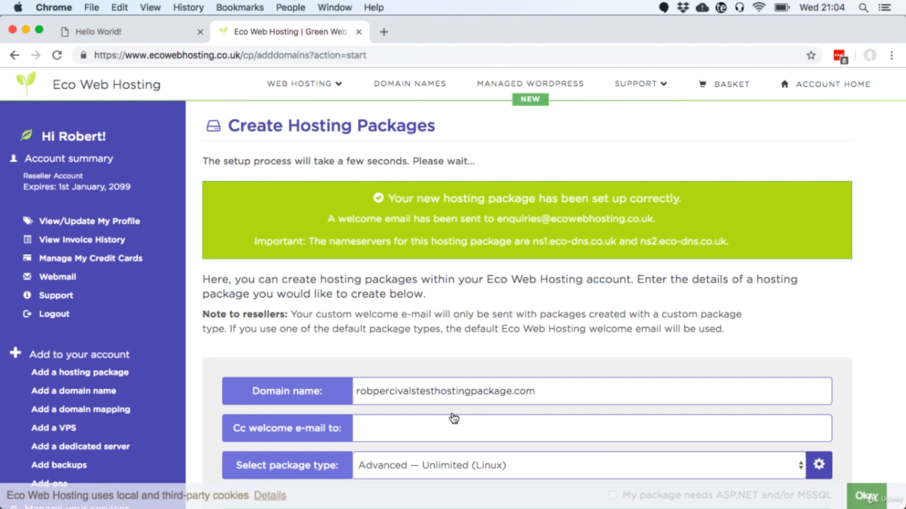
{"action": "scroll", "coordinate": [484, 308], "scroll_direction": "down", "scroll_amount": 5}
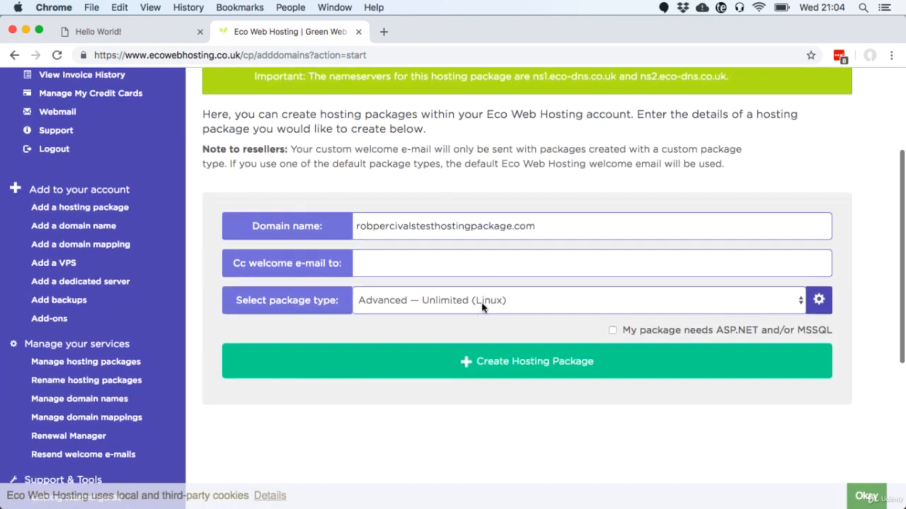
{"action": "scroll", "coordinate": [483, 308], "scroll_direction": "down", "scroll_amount": 3}
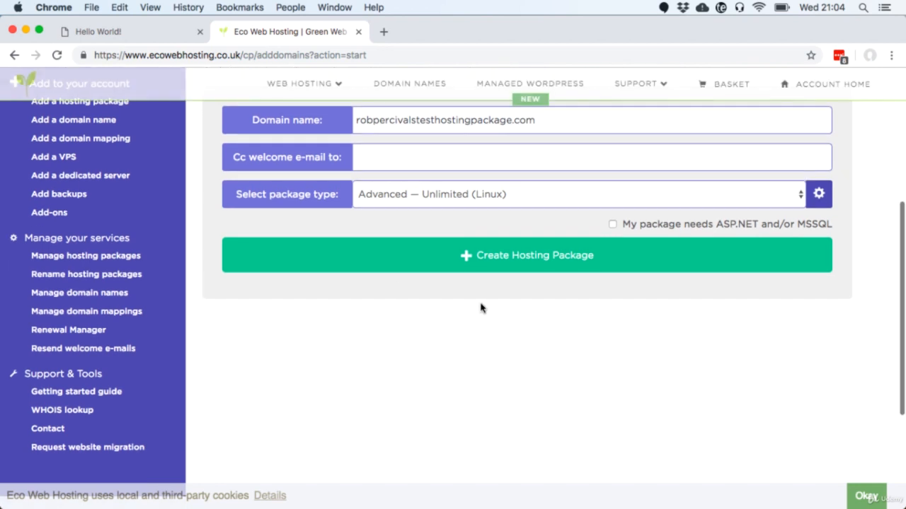
Find the new test package among the managed hosting packages and log in to its control panel
{"action": "left_click", "coordinate": [129, 258]}
{"action": "scroll", "coordinate": [309, 344], "scroll_direction": "down", "scroll_amount": 5}
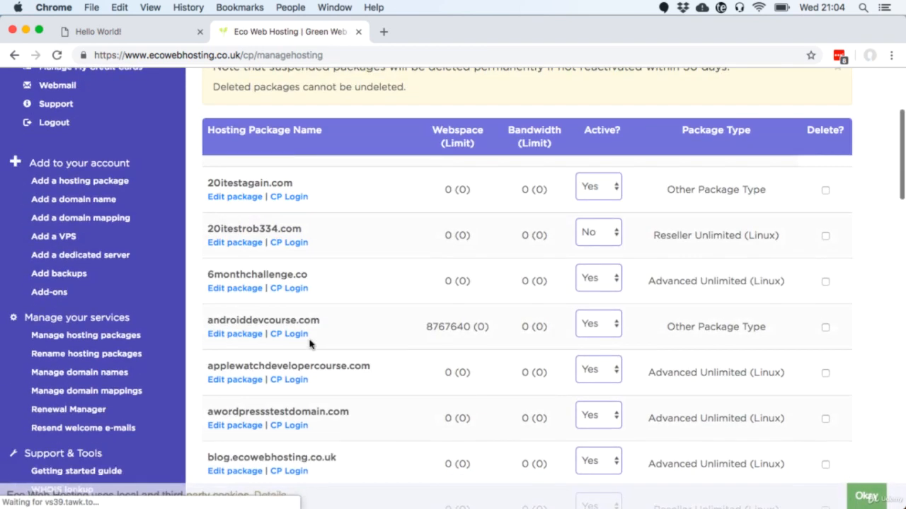
{"action": "scroll", "coordinate": [310, 344], "scroll_direction": "down", "scroll_amount": 10}
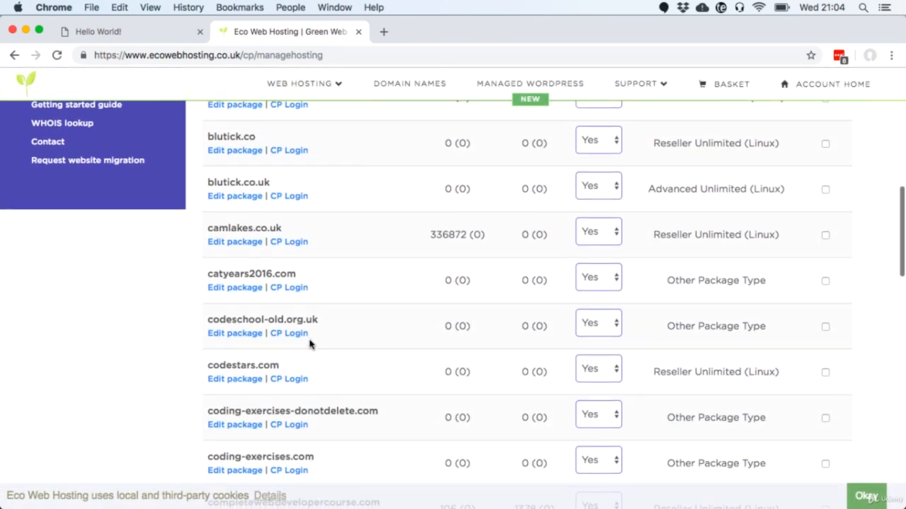
{"action": "scroll", "coordinate": [309, 343], "scroll_direction": "down", "scroll_amount": 14}
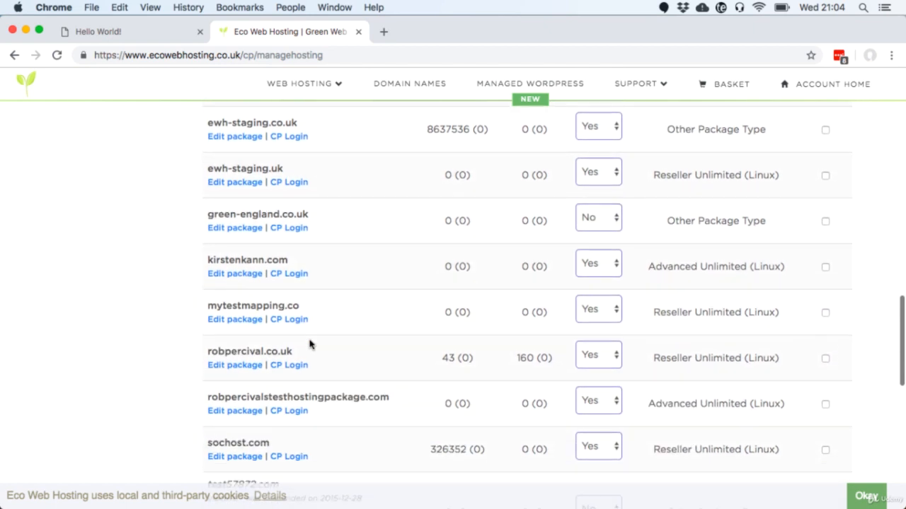
{"action": "scroll", "coordinate": [309, 344], "scroll_direction": "down", "scroll_amount": 1}
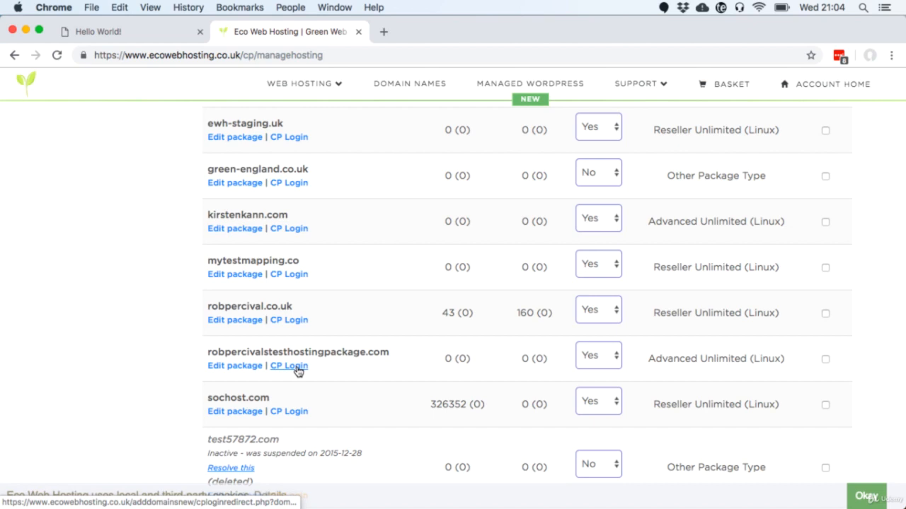
{"action": "left_click", "coordinate": [298, 372]}
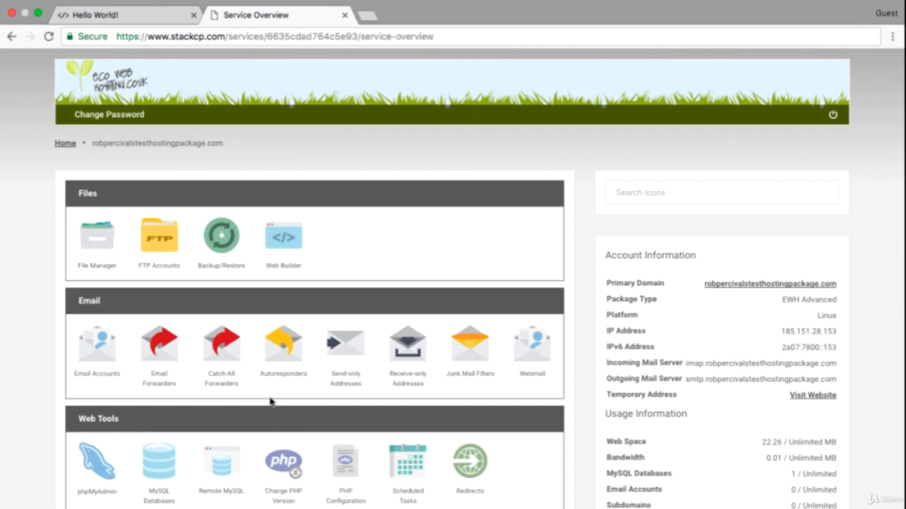
Open index.php in the public_html folder for editing in the package's File Manager
{"action": "scroll", "coordinate": [269, 402], "scroll_direction": "down", "scroll_amount": 5}
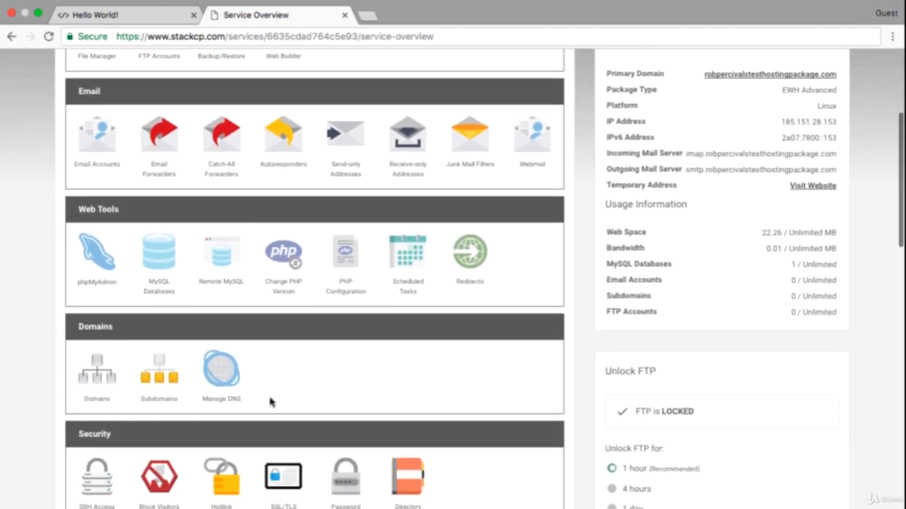
{"action": "scroll", "coordinate": [271, 400], "scroll_direction": "down", "scroll_amount": 1}
{"action": "scroll", "coordinate": [270, 399], "scroll_direction": "down", "scroll_amount": 2}
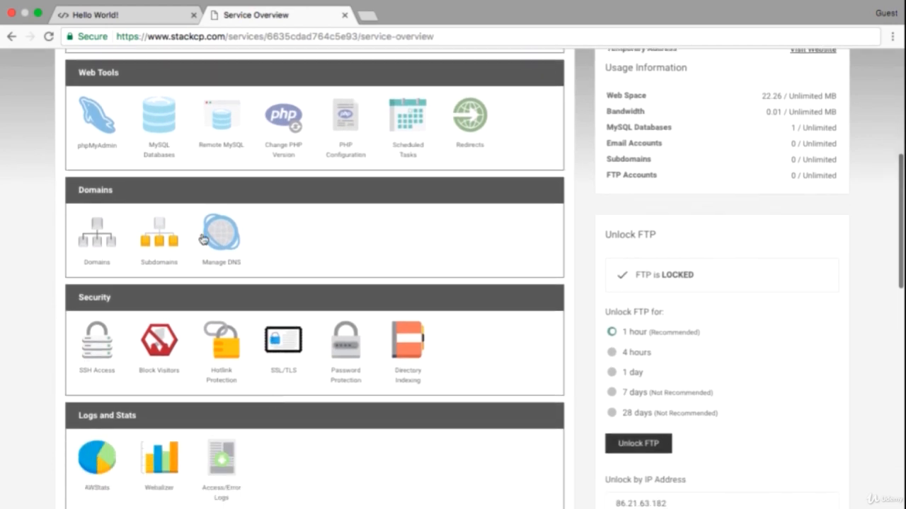
{"action": "scroll", "coordinate": [268, 387], "scroll_direction": "down", "scroll_amount": 5}
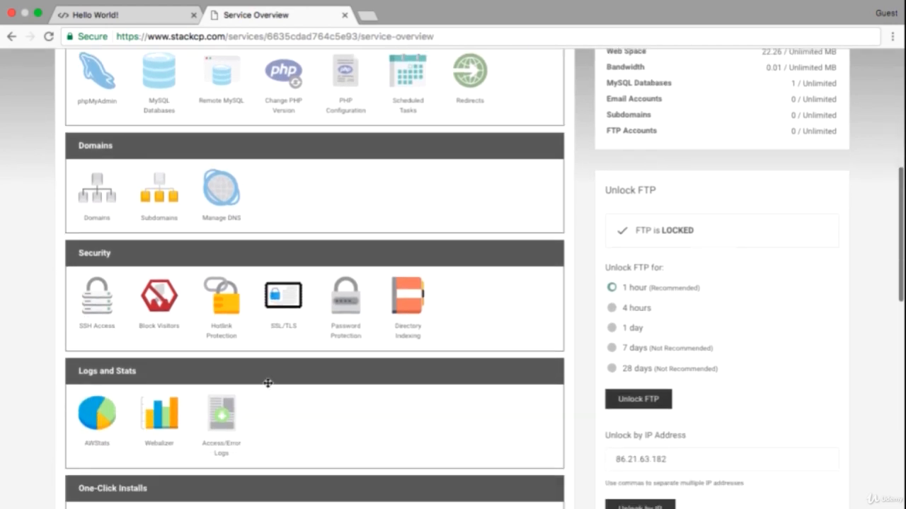
{"action": "scroll", "coordinate": [269, 386], "scroll_direction": "up", "scroll_amount": 3}
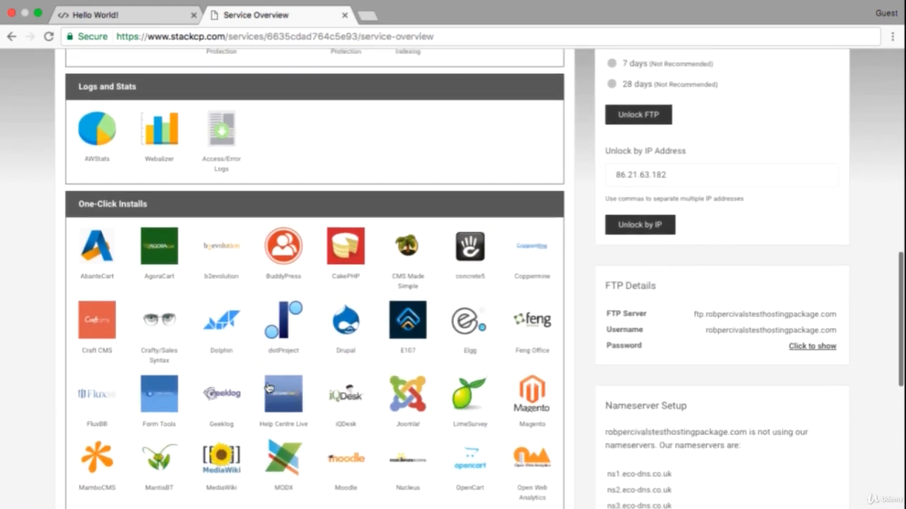
{"action": "scroll", "coordinate": [268, 387], "scroll_direction": "up", "scroll_amount": 6}
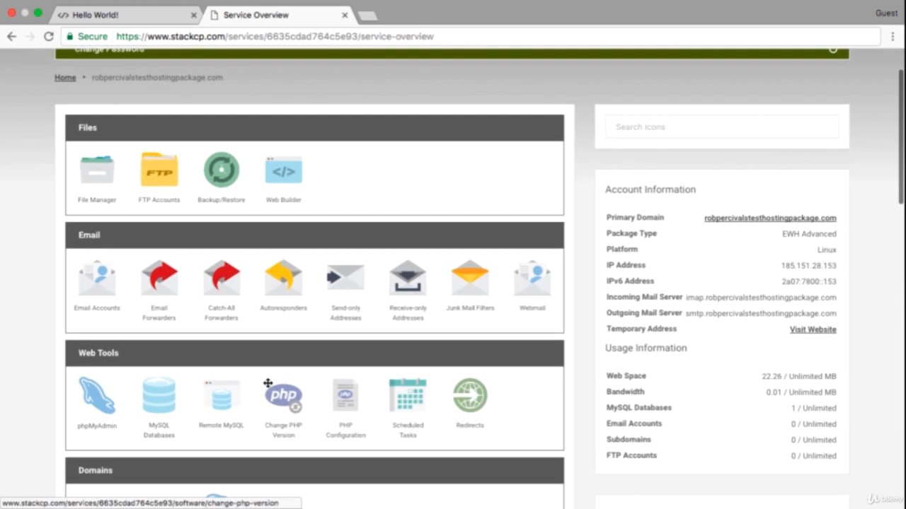
{"action": "left_click", "coordinate": [98, 182]}
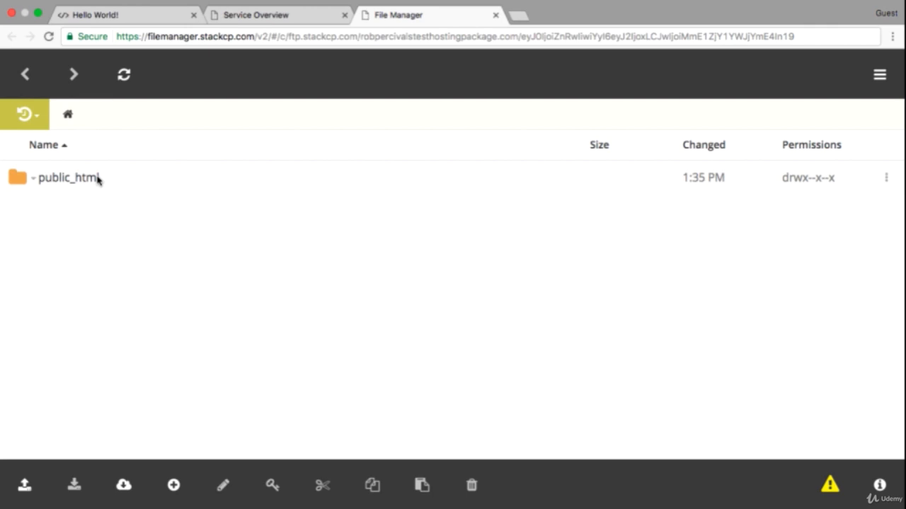
{"action": "double_click", "coordinate": [98, 178]}
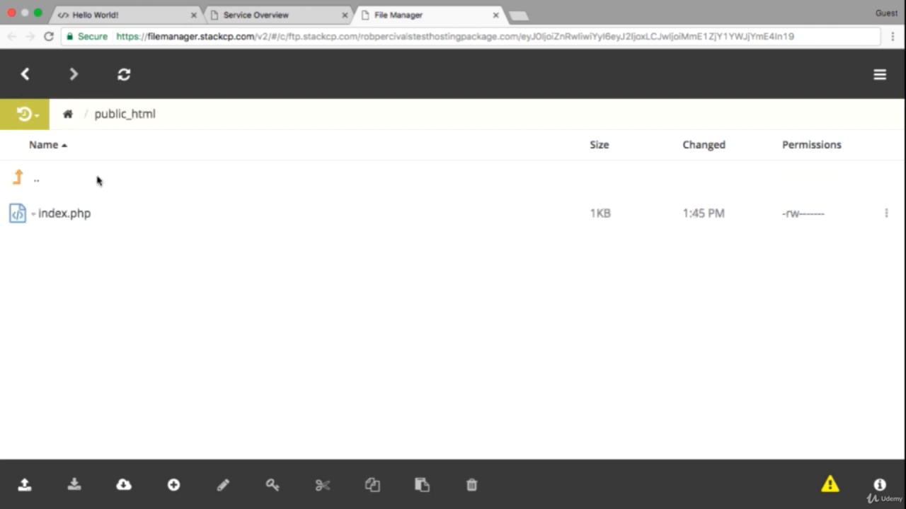
{"action": "left_click", "coordinate": [81, 220]}
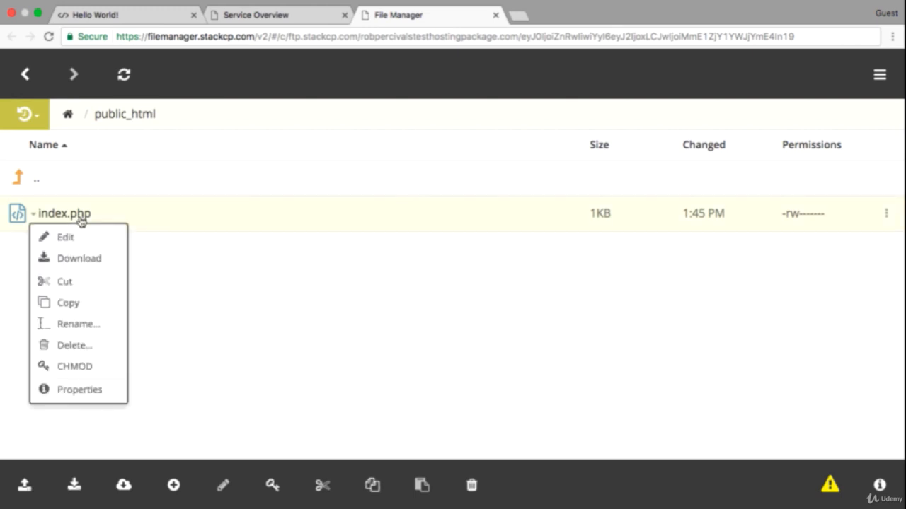
{"action": "left_click", "coordinate": [65, 236]}
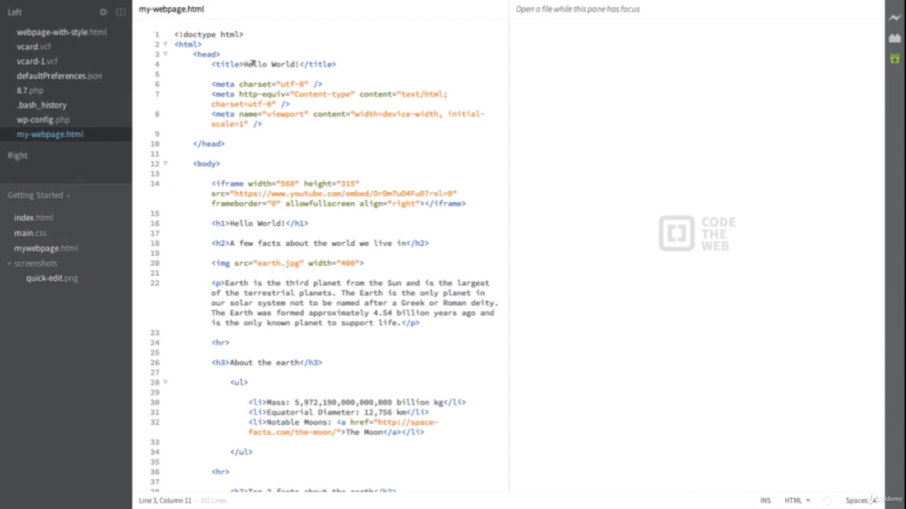
Replace the whole content of index.php with the code copied from my-webpage.html and save the file
{"action": "key", "text": "ctrl+a"}
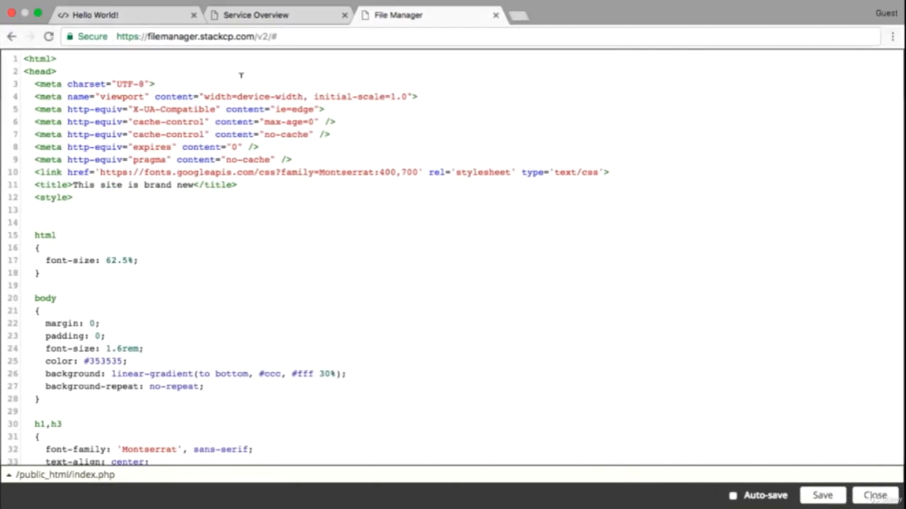
{"action": "key", "text": "super+a"}
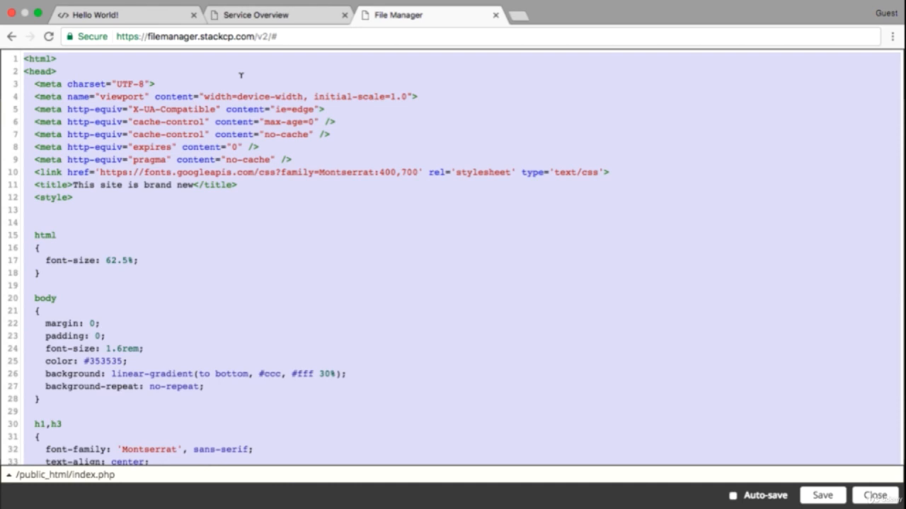
{"action": "key", "text": "super+v"}
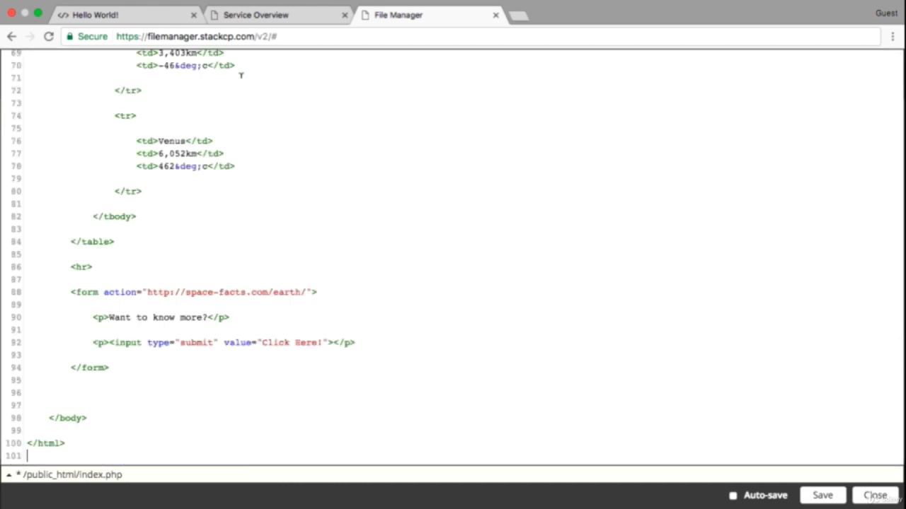
{"action": "scroll", "coordinate": [240, 75], "scroll_direction": "up", "scroll_amount": 15}
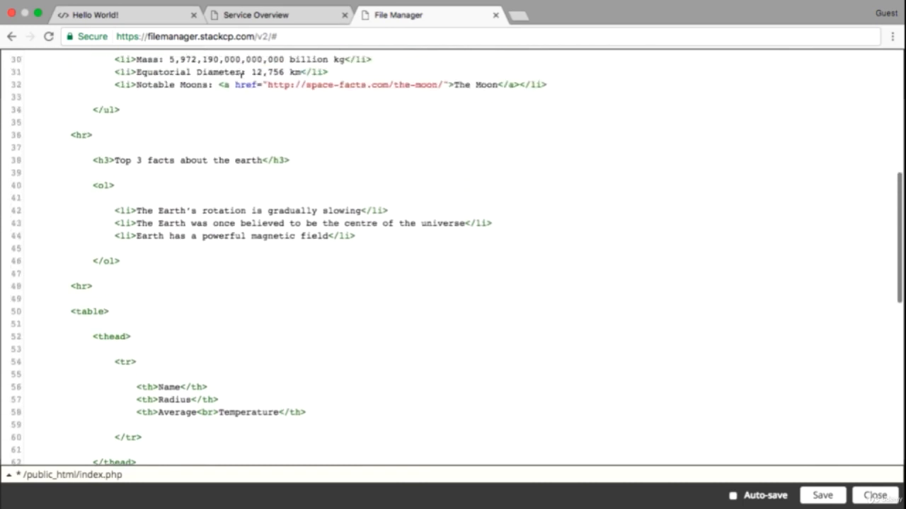
{"action": "scroll", "coordinate": [241, 75], "scroll_direction": "up", "scroll_amount": 5}
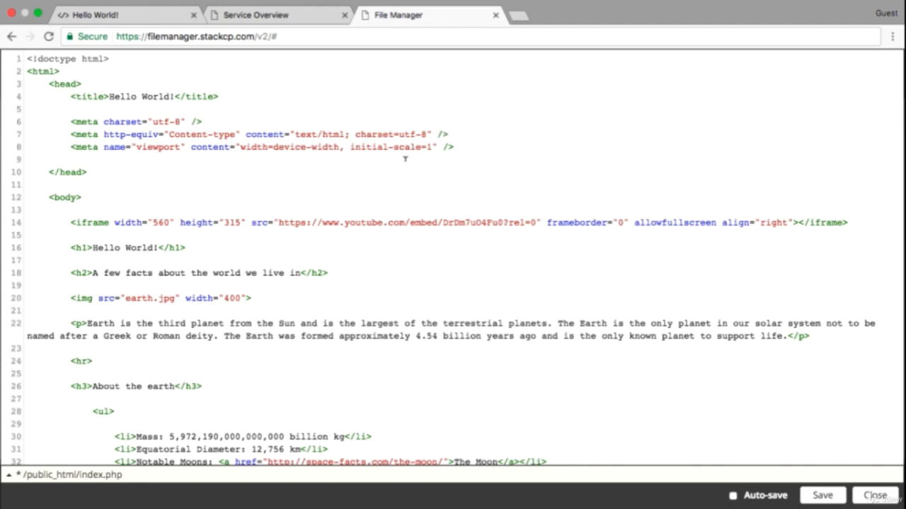
{"action": "left_click", "coordinate": [835, 497]}
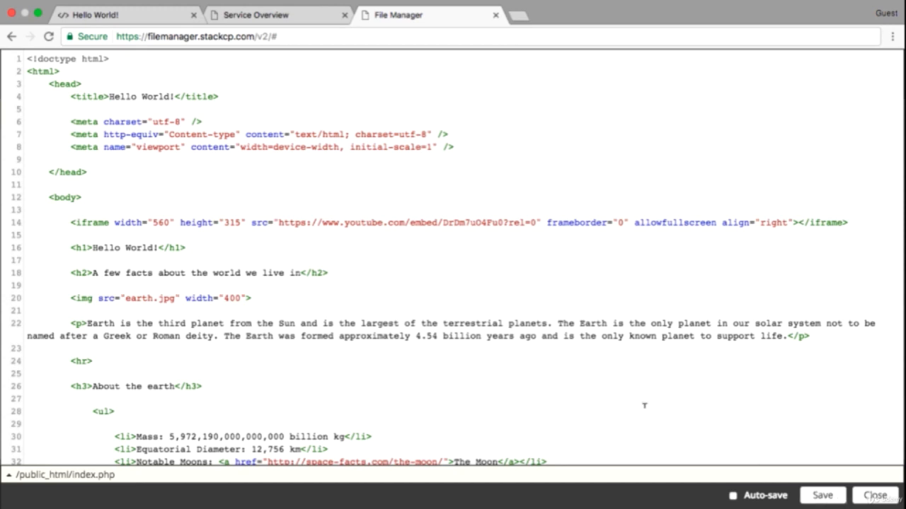
View the published website through the package's temporary address
{"action": "left_click", "coordinate": [249, 22]}
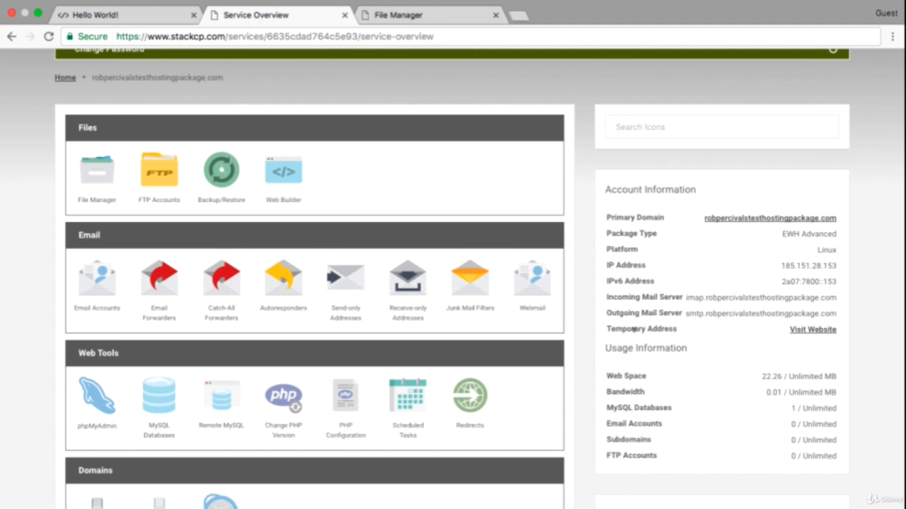
{"action": "left_click", "coordinate": [805, 330]}
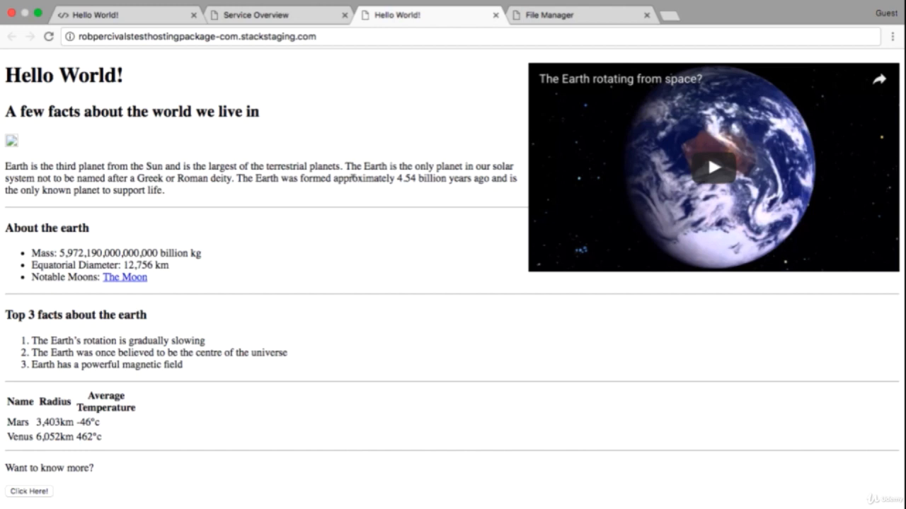
Return to the package's service overview and go to the FTP unlock options
{"action": "left_click", "coordinate": [251, 22]}
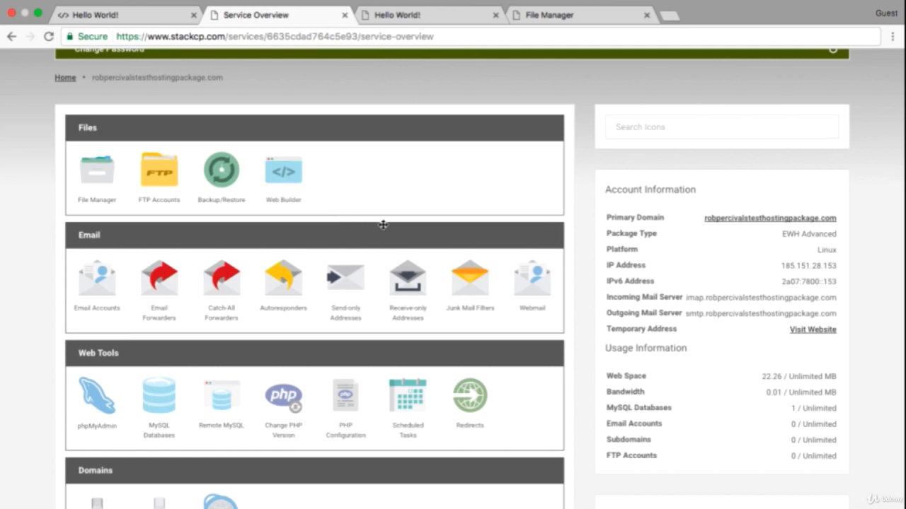
{"action": "scroll", "coordinate": [562, 328], "scroll_direction": "down", "scroll_amount": 2}
{"action": "scroll", "coordinate": [563, 328], "scroll_direction": "down", "scroll_amount": 8}
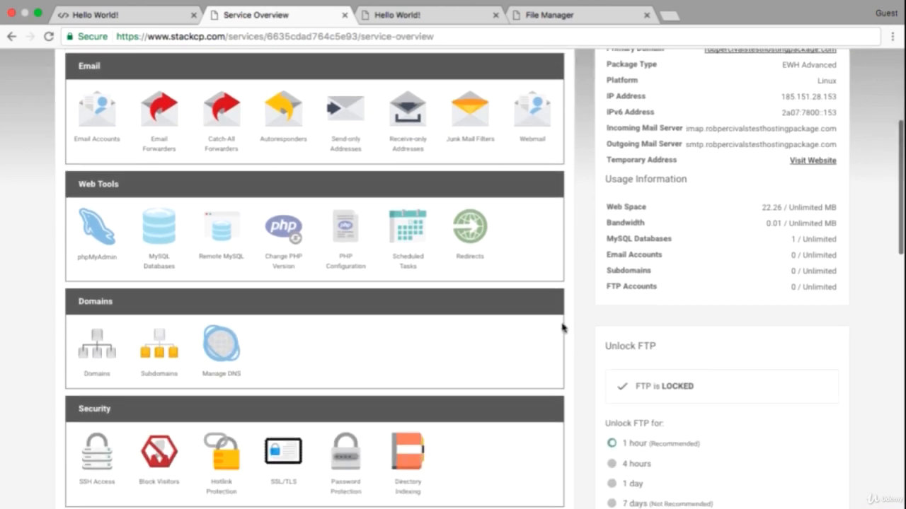